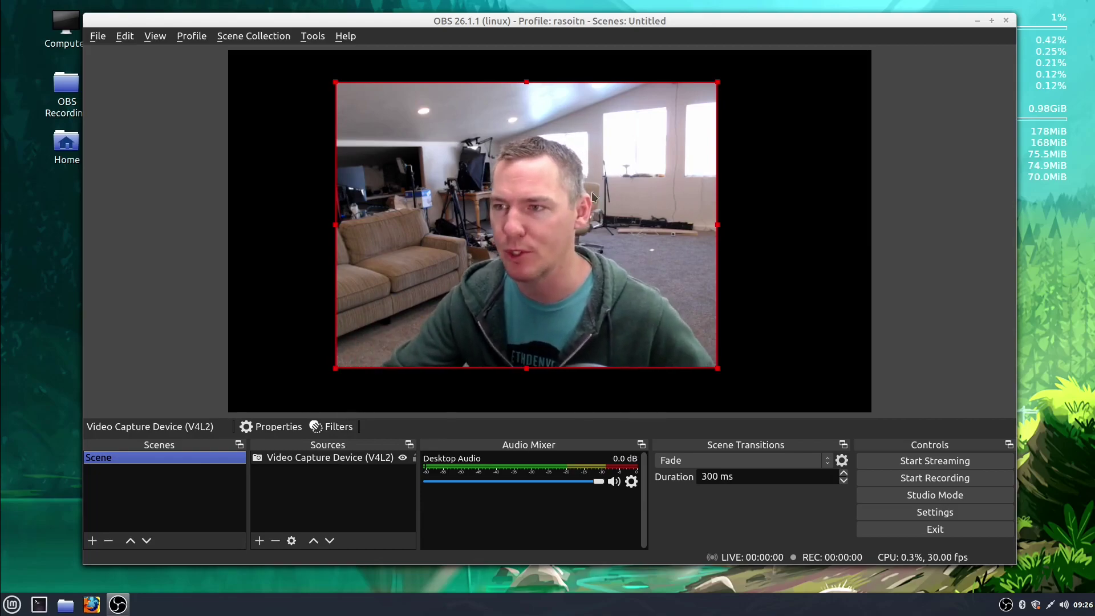
- Open the Properties of the Video Capture Device (V4L2) webcam source
left_click(309, 462)
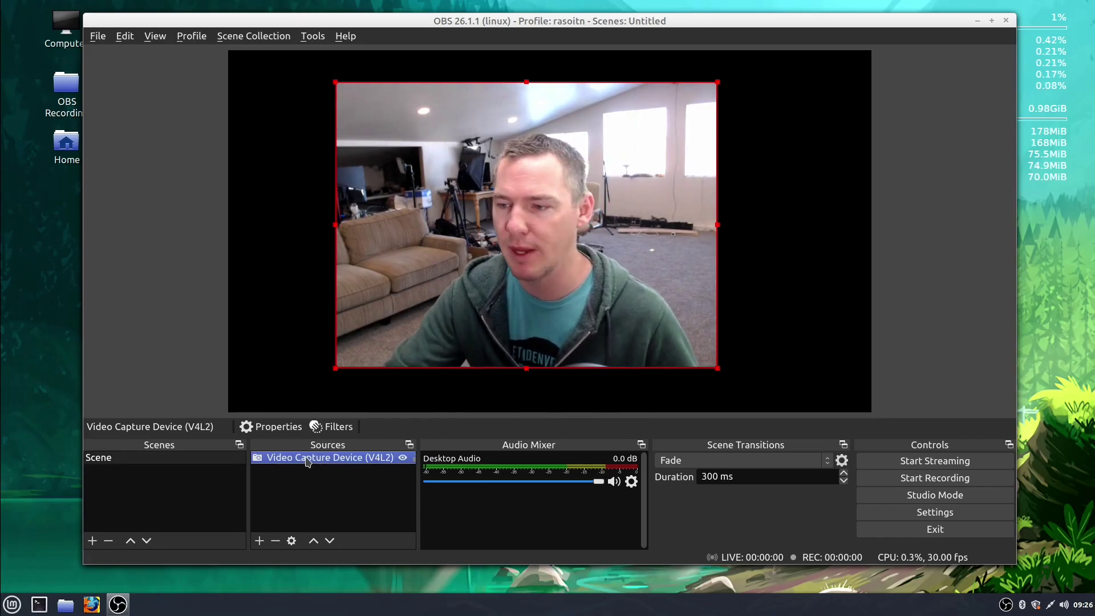
right_click(309, 463)
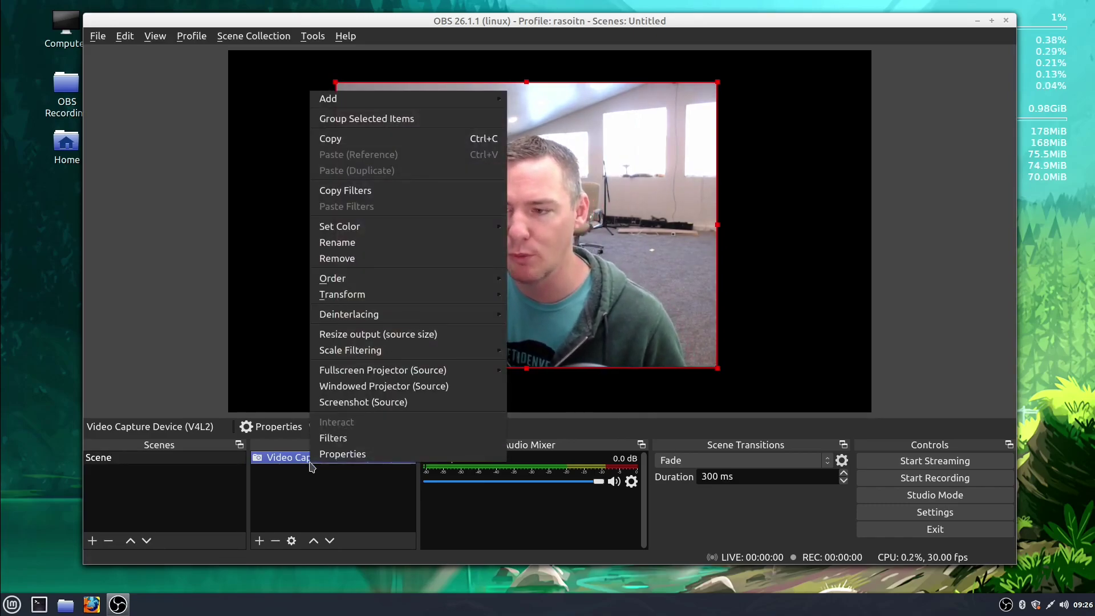
left_click(340, 481)
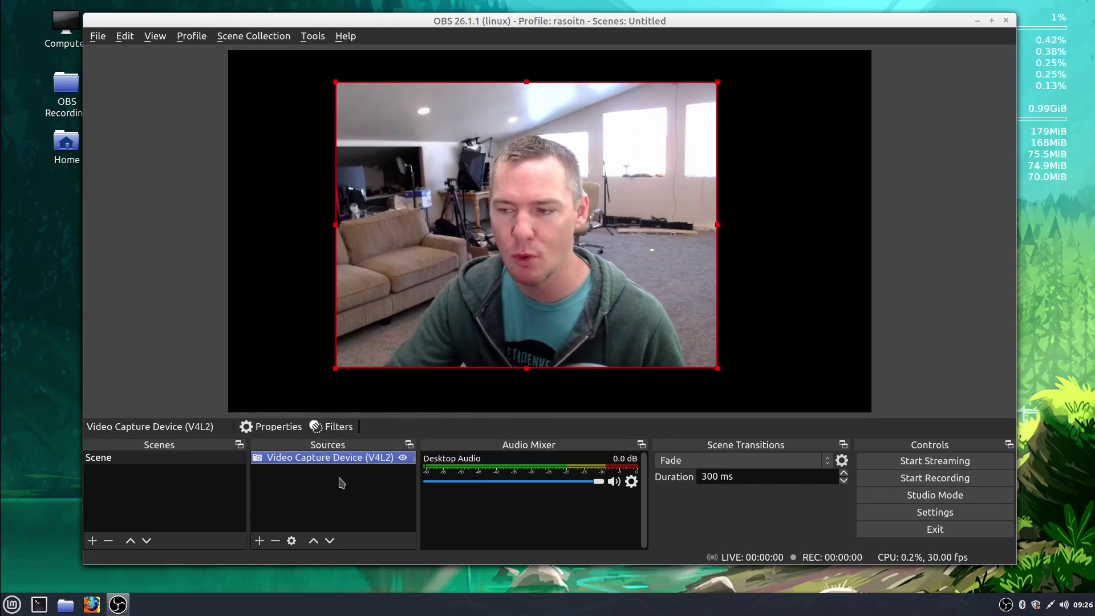
double_click(302, 460)
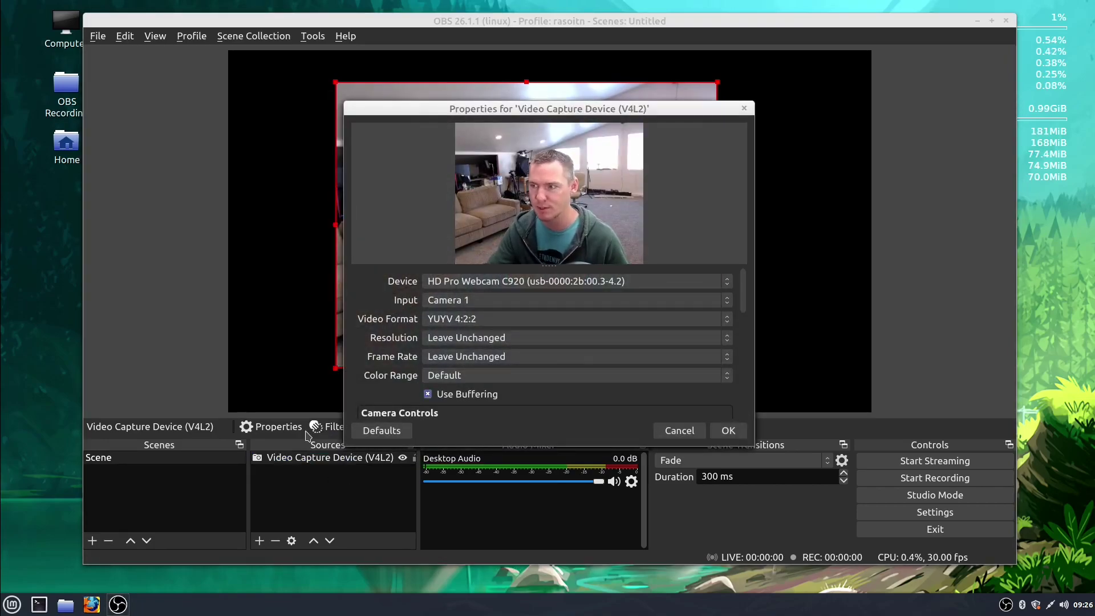
- Reposition and enlarge the properties window to reveal Camera Controls, keeping the same webcam device
left_click_drag(501, 108, 463, 34)
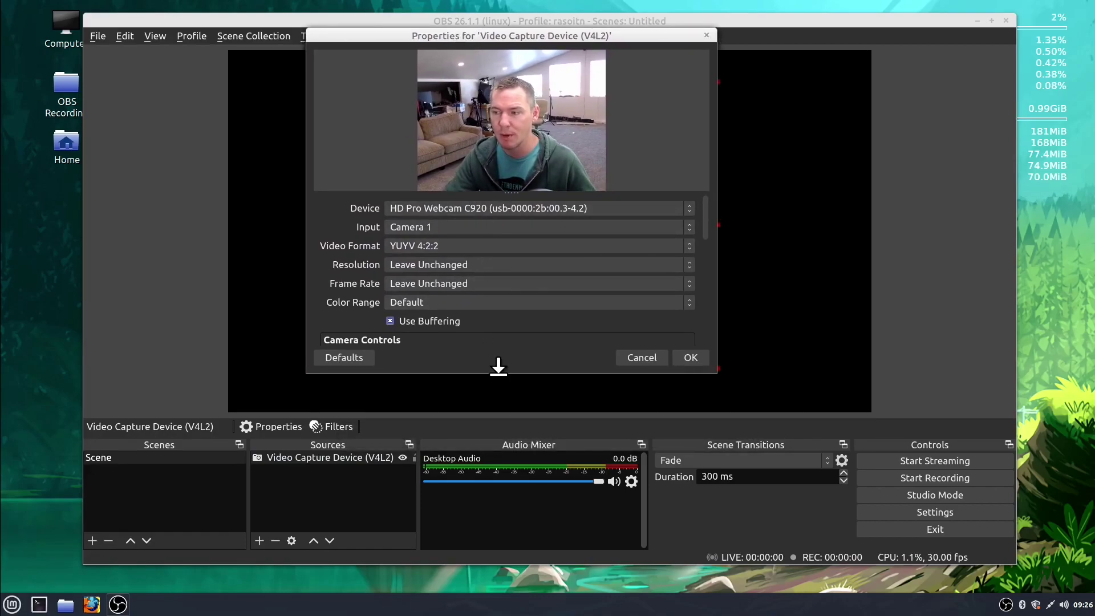
left_click_drag(499, 367, 499, 577)
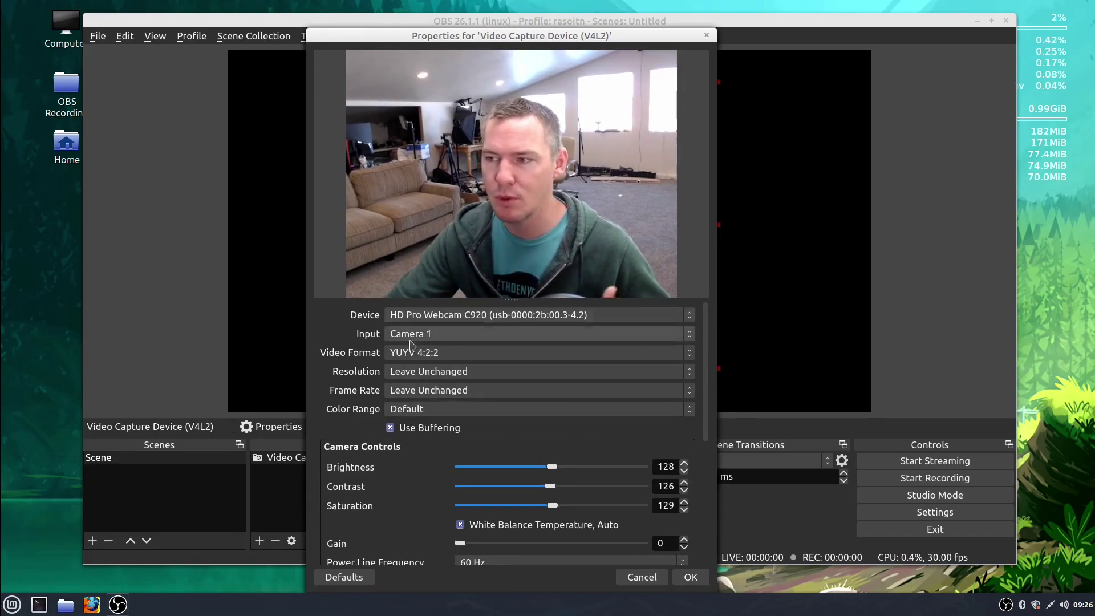
left_click(482, 316)
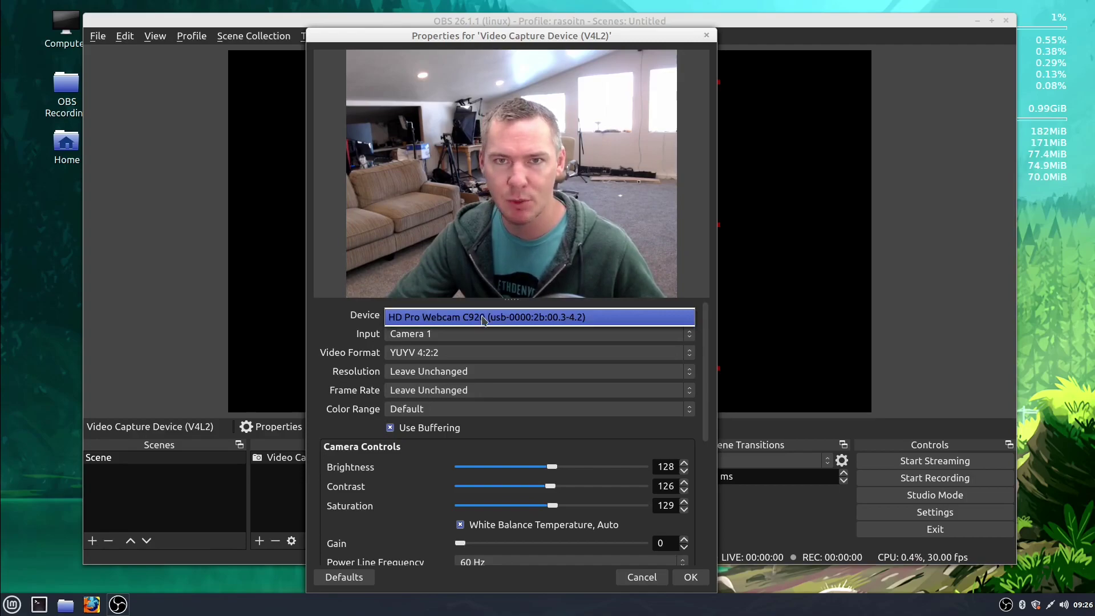
left_click(635, 321)
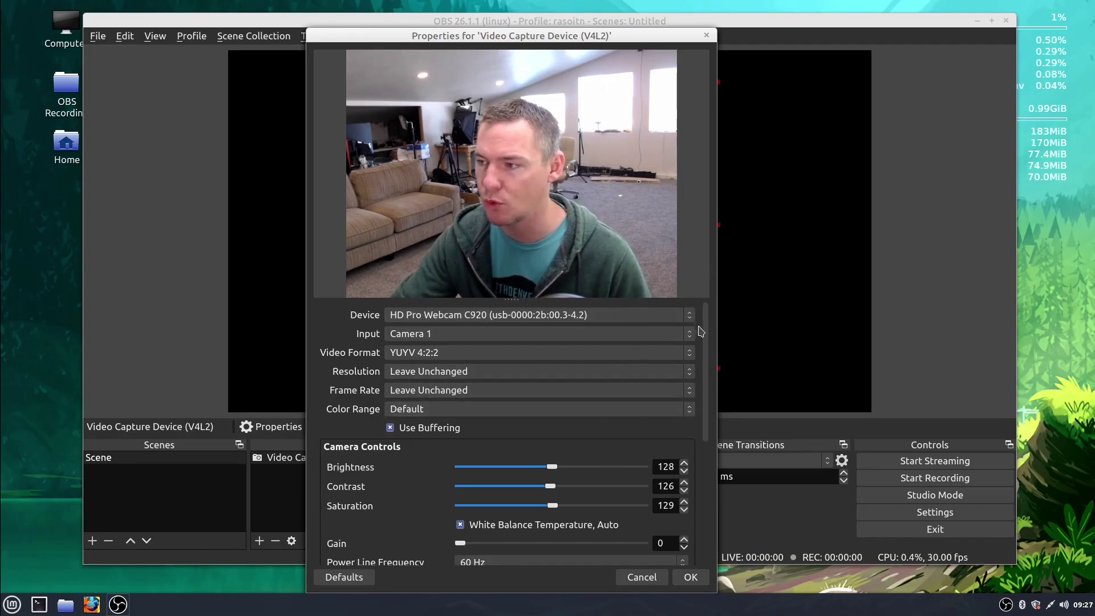
- Adjust the webcam Brightness slider to 126 while watching the preview
scroll(709, 339, "down", 5)
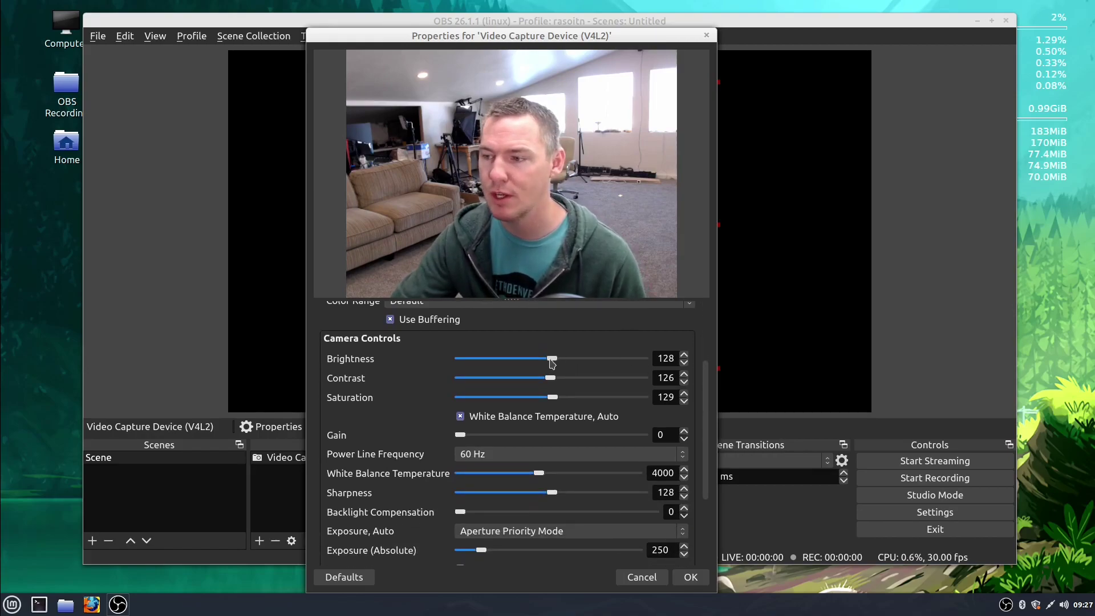
left_click(478, 360)
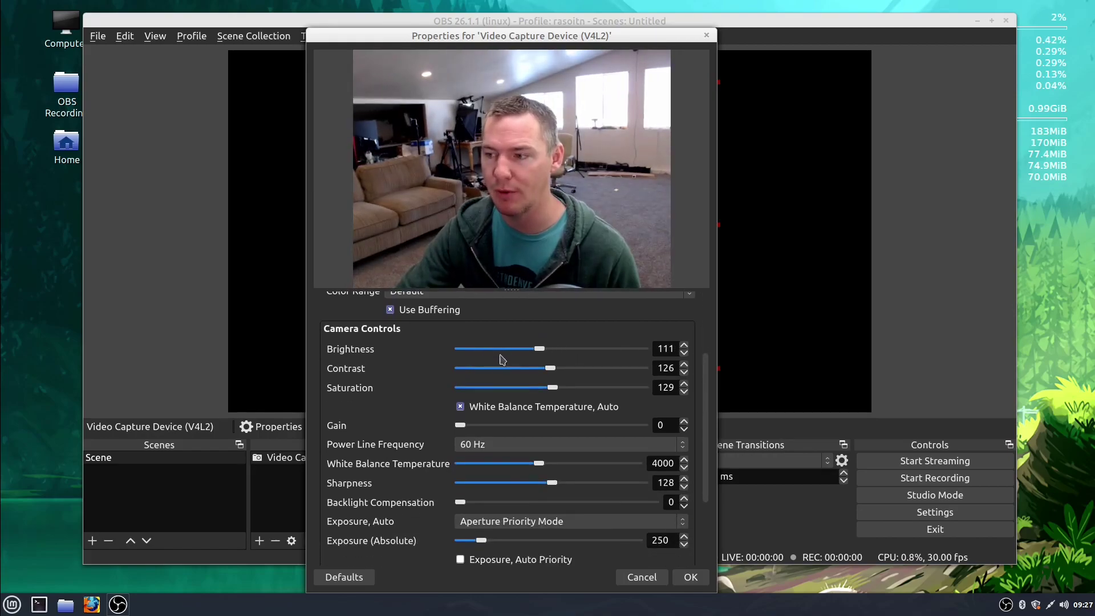
mouse_move(539, 352)
left_mouse_down()
mouse_move(489, 351)
mouse_move(621, 348)
mouse_move(546, 348)
mouse_move(615, 370)
mouse_move(500, 369)
mouse_move(562, 370)
mouse_move(552, 368)
left_mouse_up()
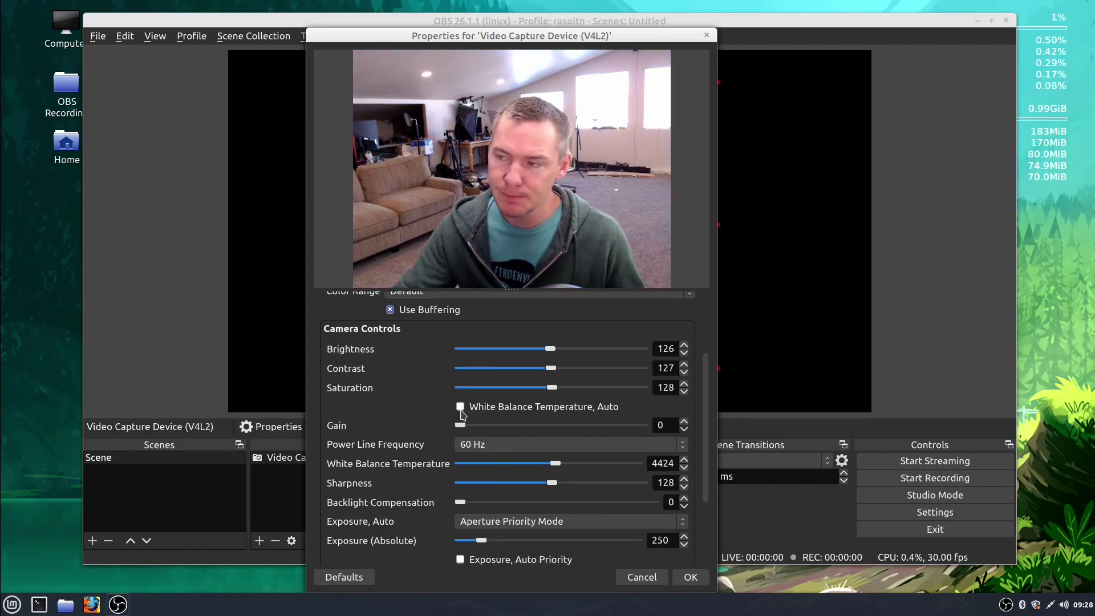
- Test manual webcam focus at 186, refocus on the held-up page, then close Properties
scroll(486, 412, "down", 5)
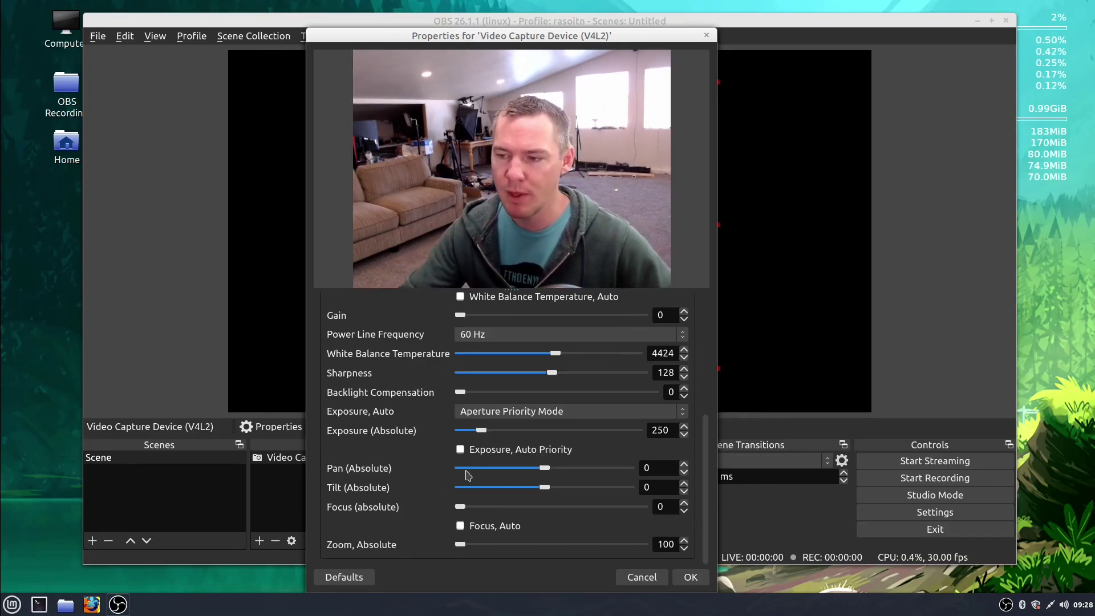
left_click_drag(463, 509, 599, 508)
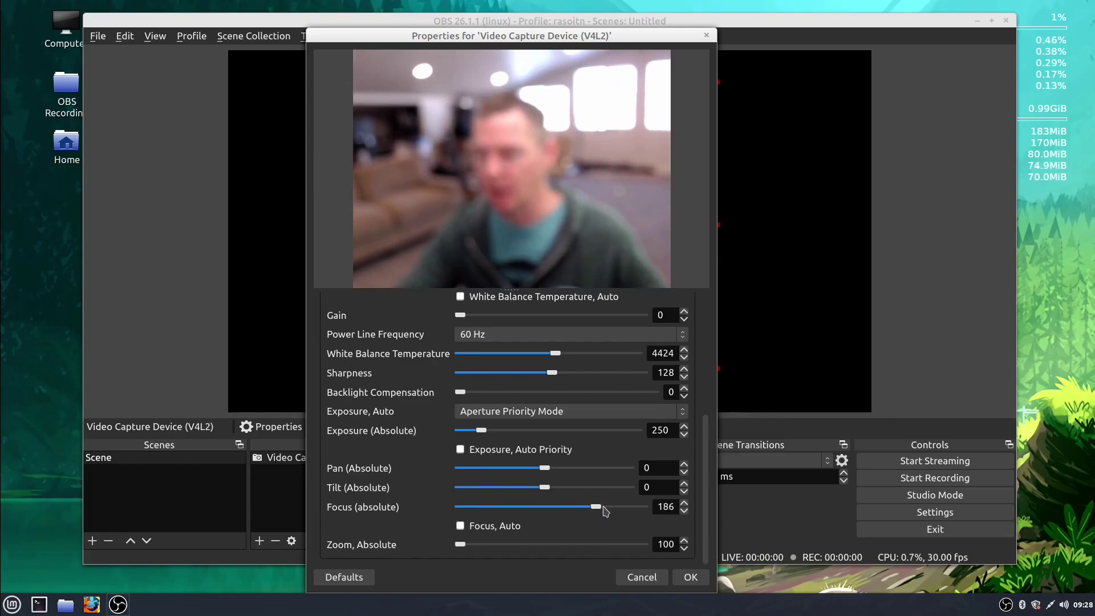
left_click_drag(596, 508, 526, 512)
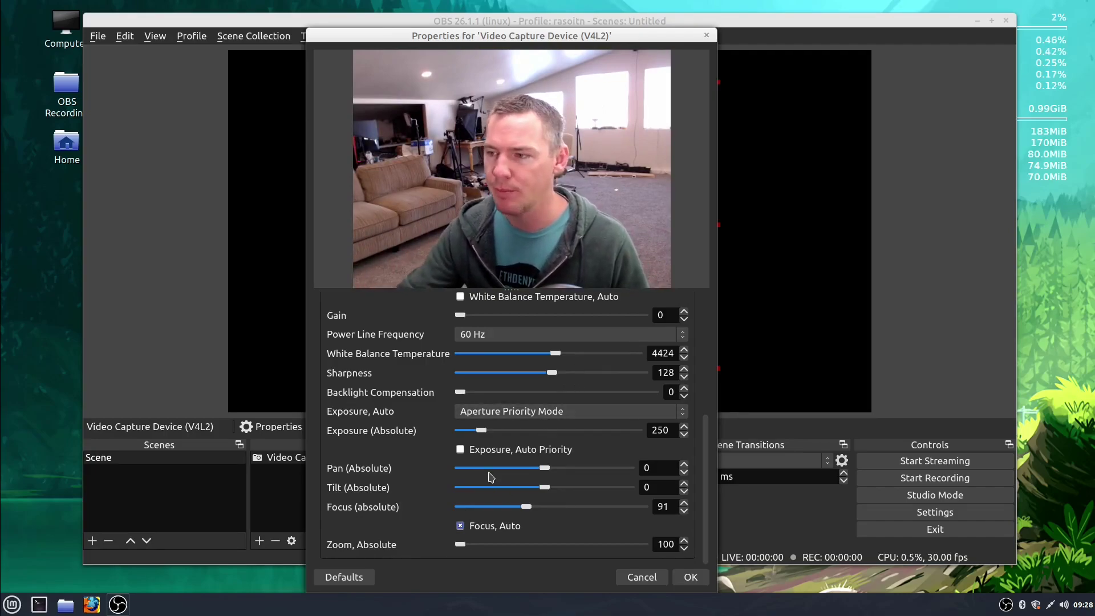
left_click(640, 577)
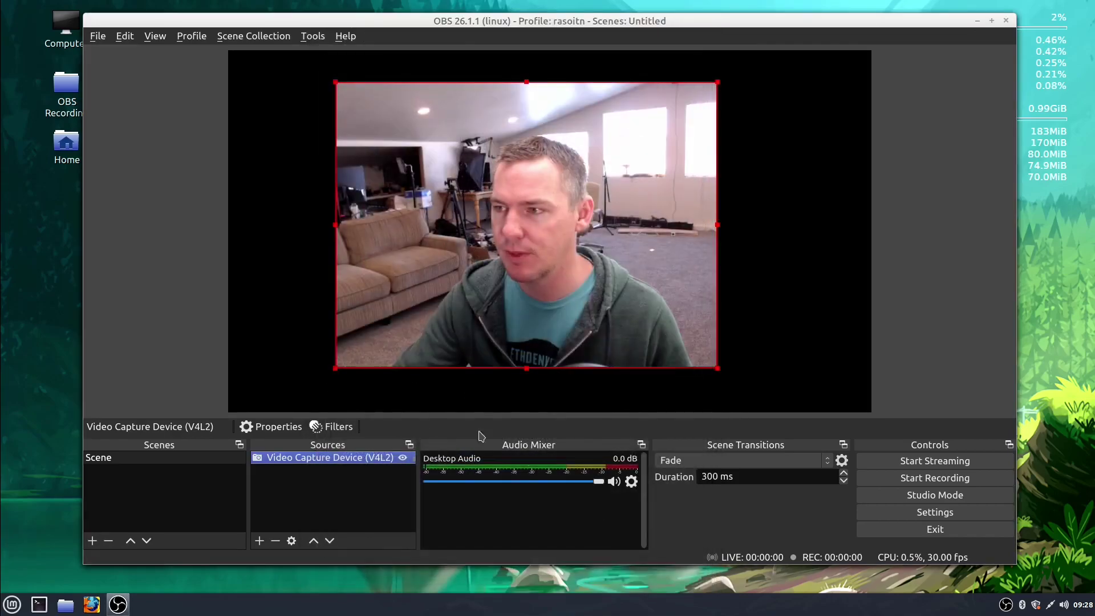
- Add an Audio Input Capture (PulseAudio) source using the HD Pro Webcam C920 Analog Stereo device
left_click(259, 540)
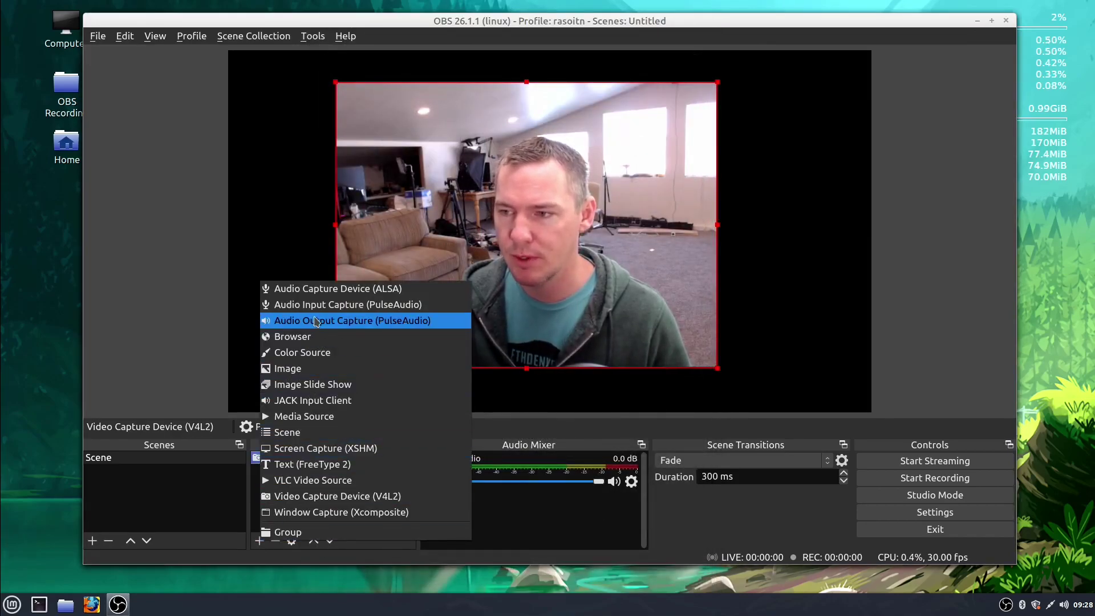
left_click(311, 306)
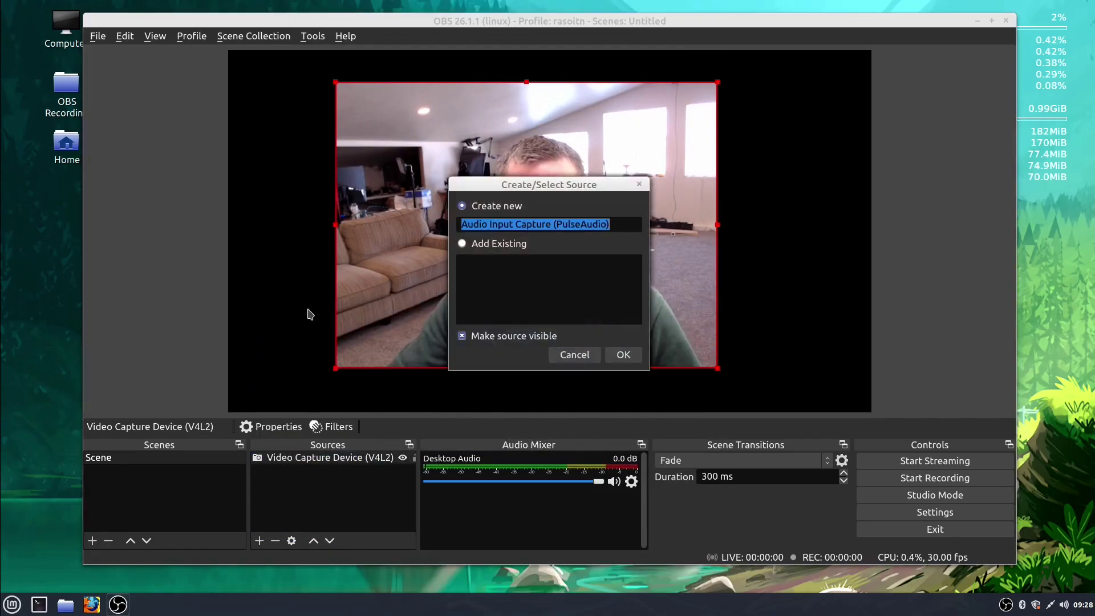
left_click(637, 364)
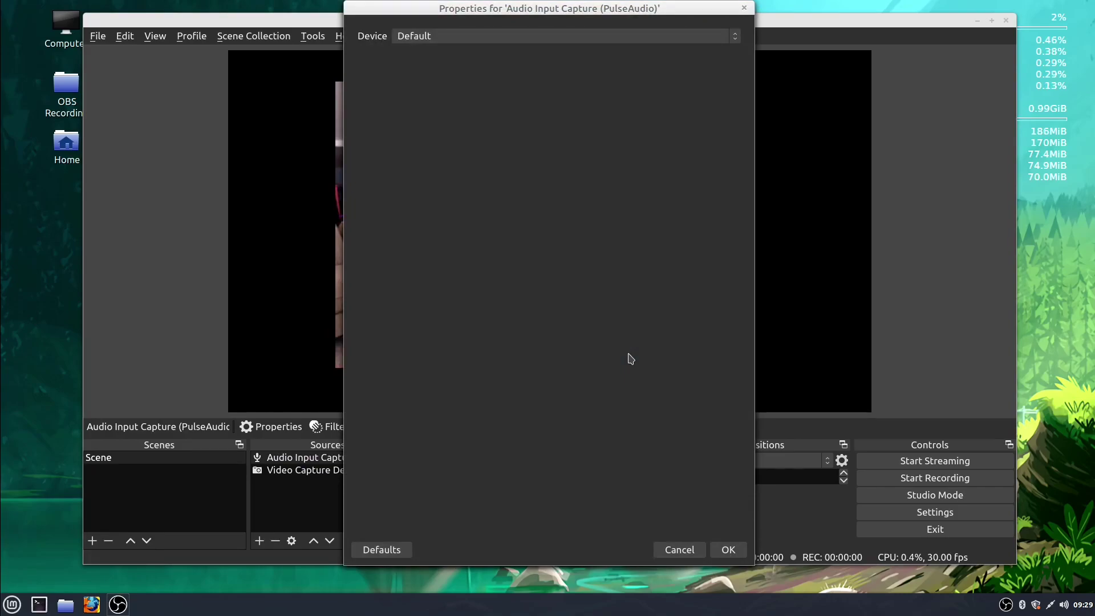
left_click(461, 37)
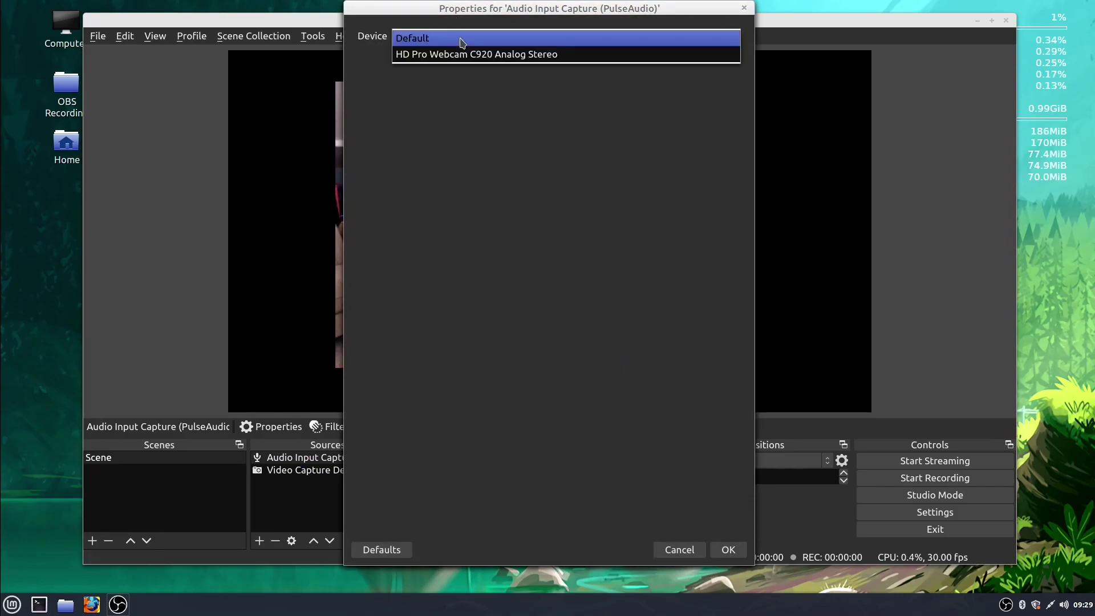
left_click(463, 54)
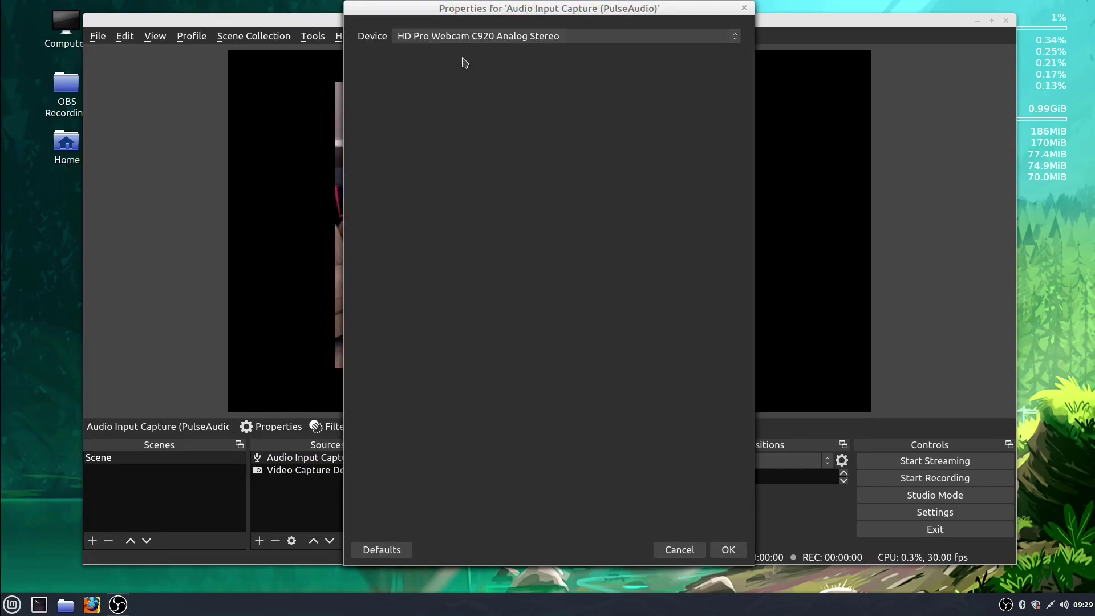
left_click(726, 549)
left_click(312, 472)
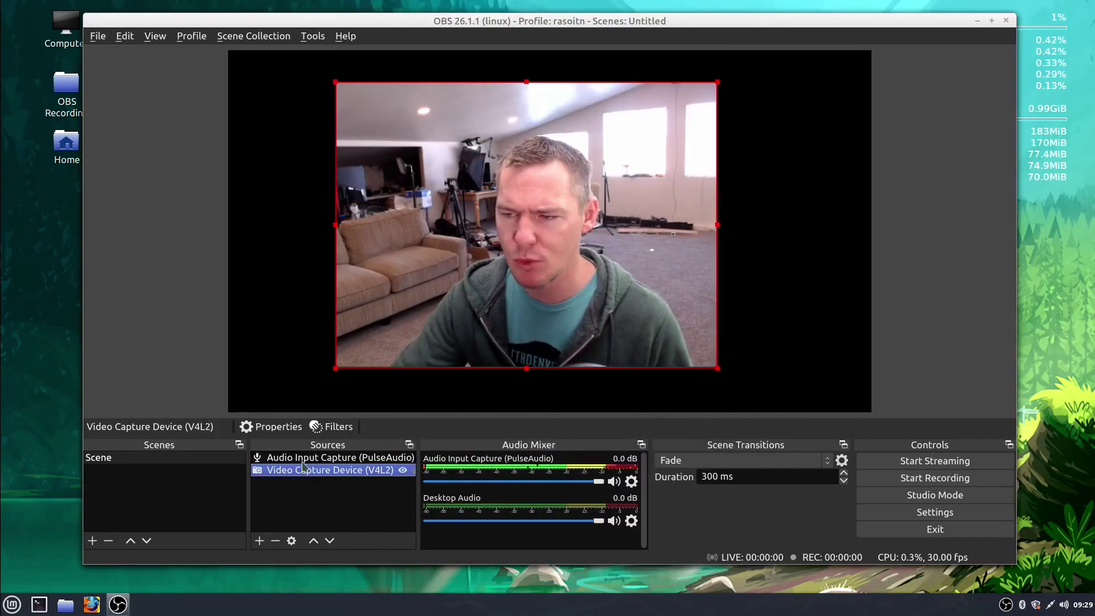
left_click(301, 460)
double_click(298, 460)
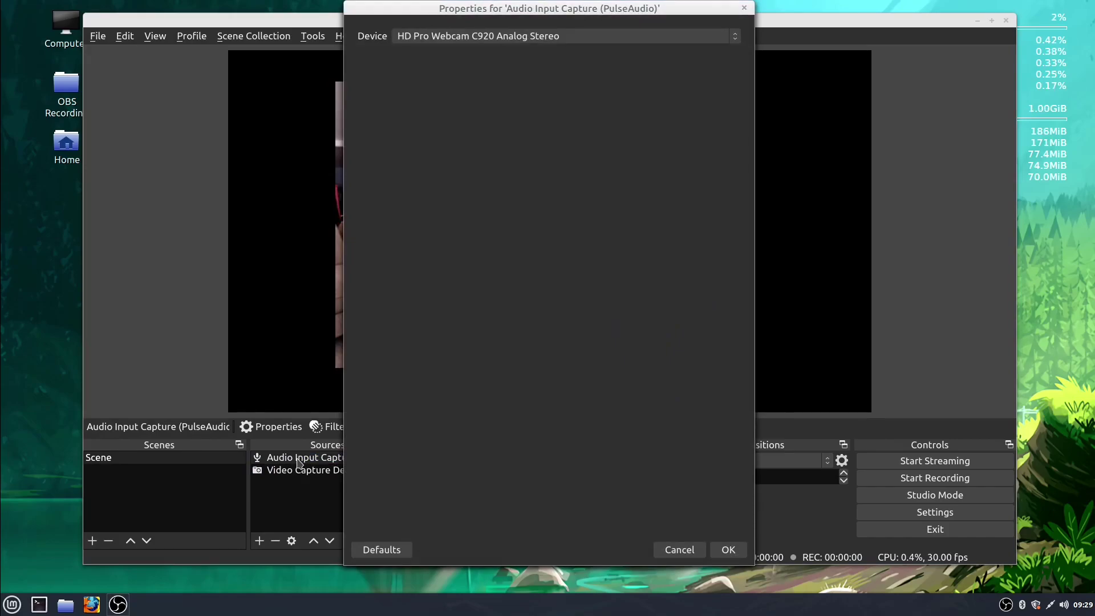
left_click(536, 37)
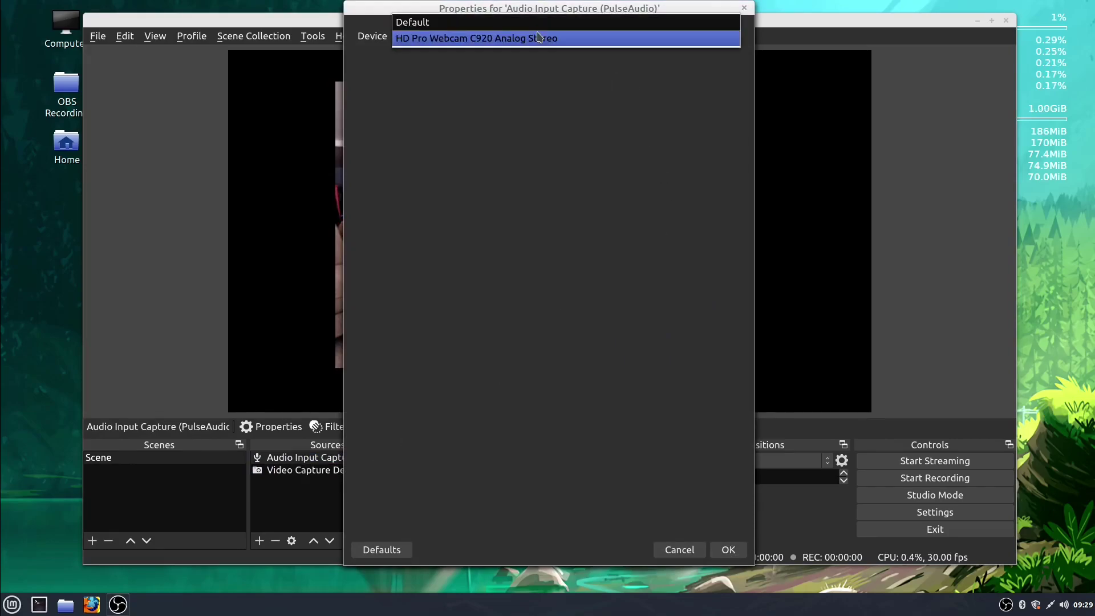
left_click(529, 45)
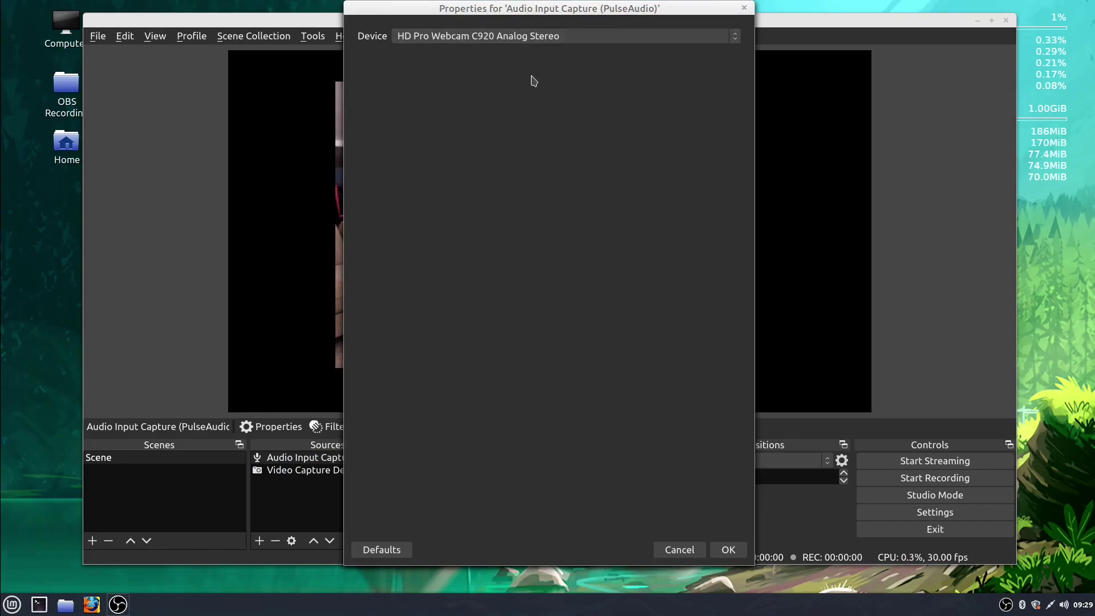
left_click(680, 551)
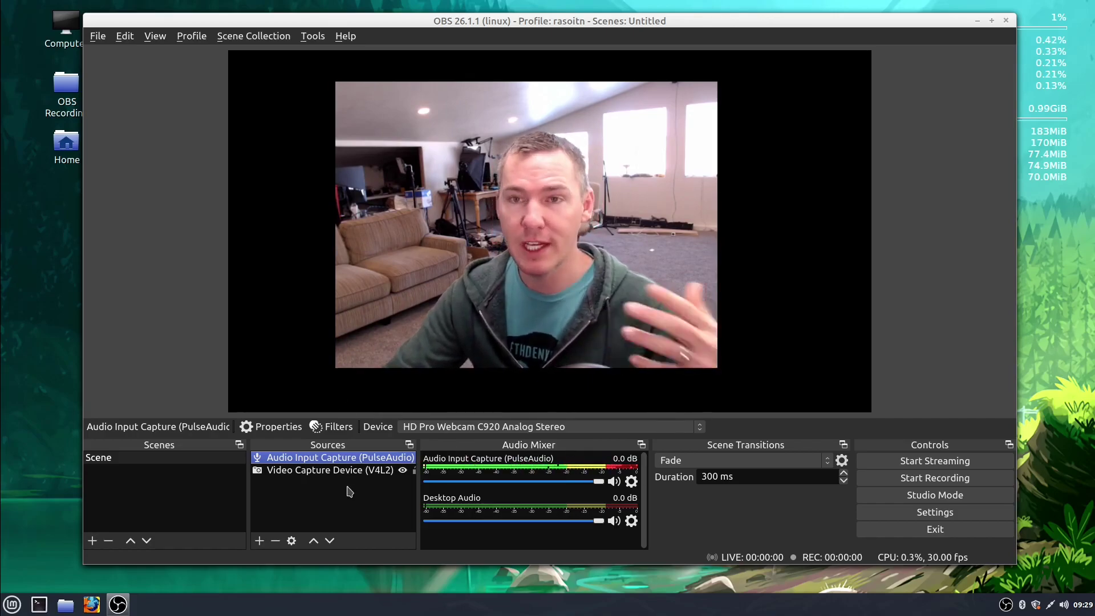
left_click(335, 429)
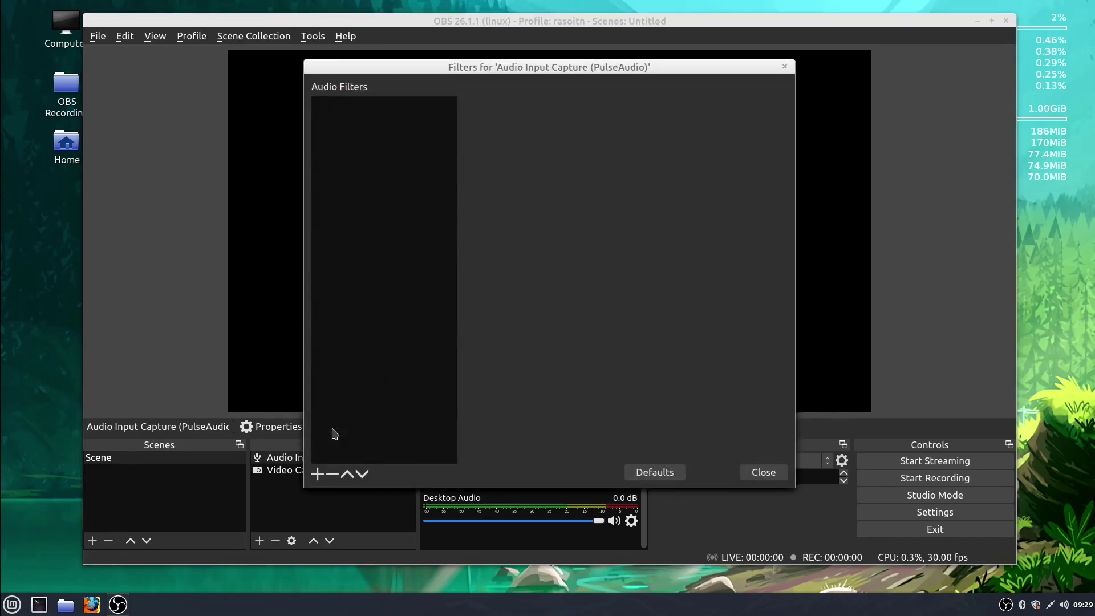
left_click(321, 476)
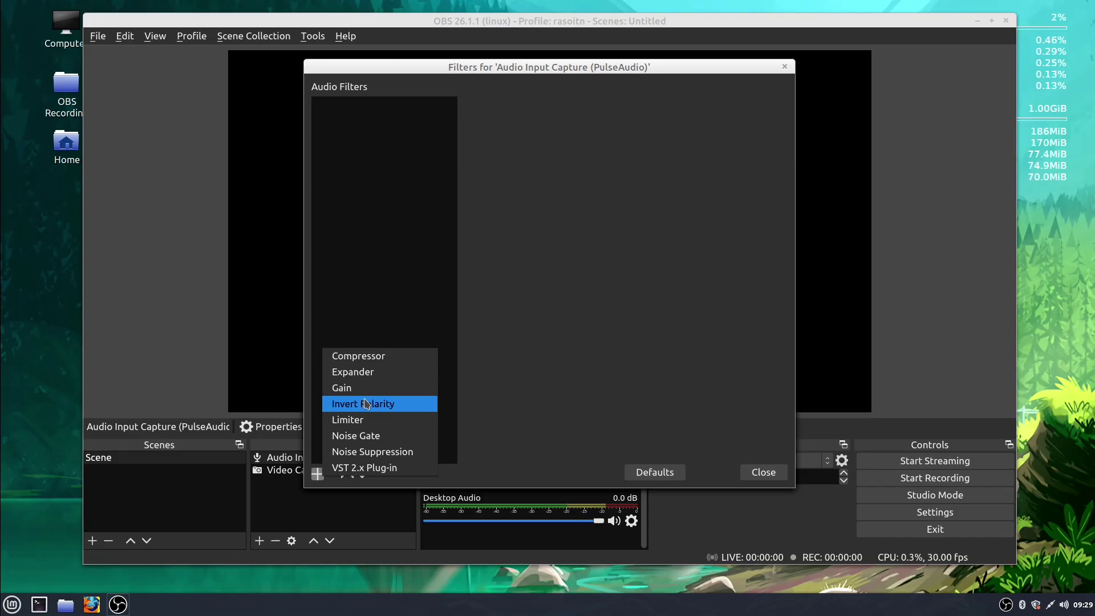
left_click(760, 476)
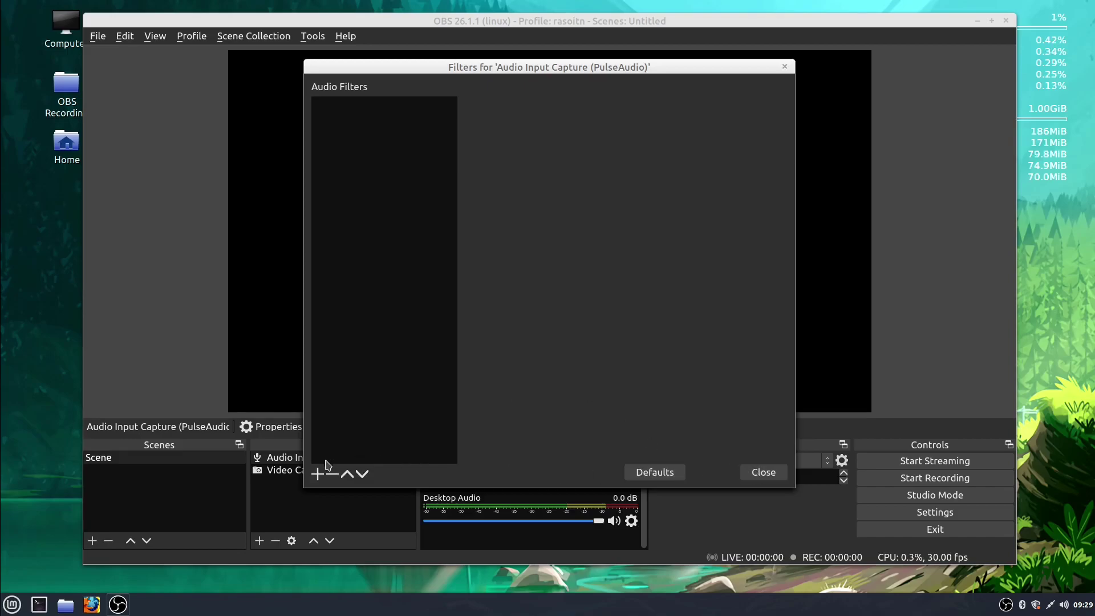
left_click(763, 473)
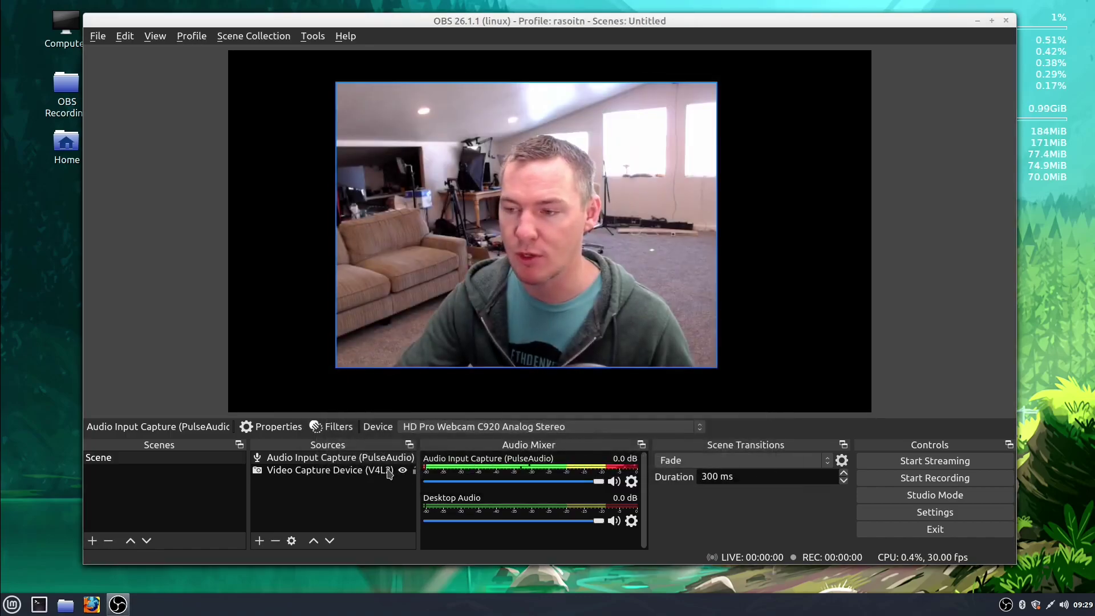
left_click(328, 470)
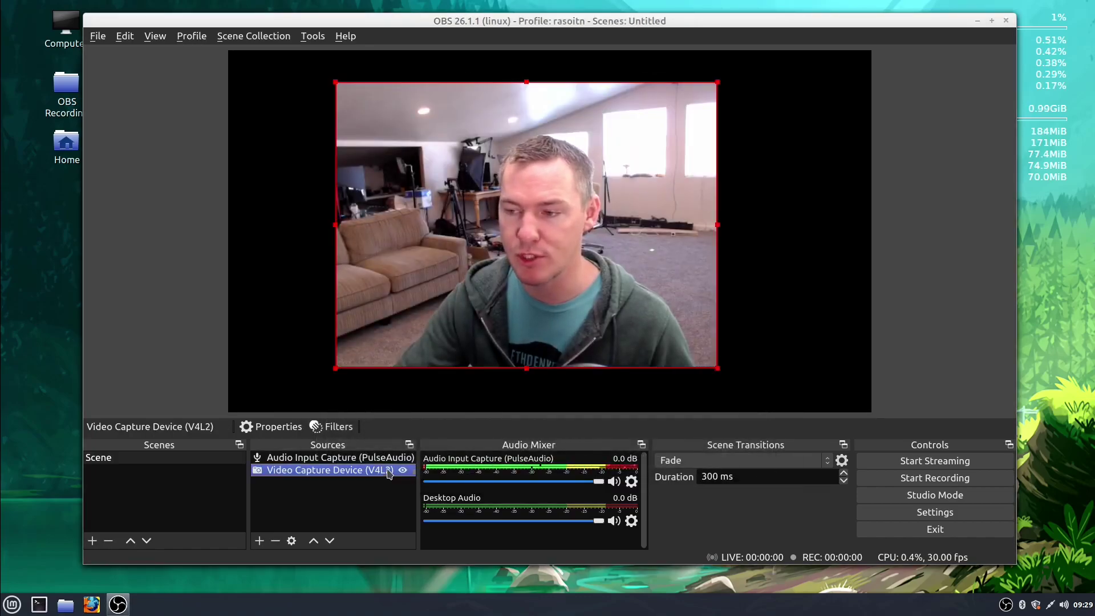
left_click(334, 427)
left_click(321, 470)
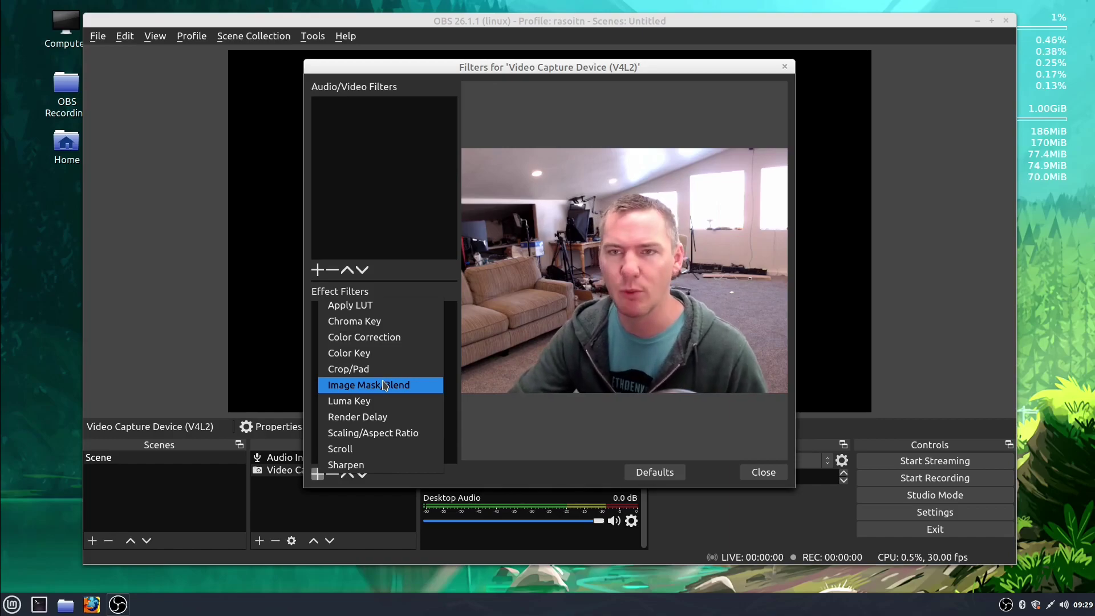
left_click(764, 482)
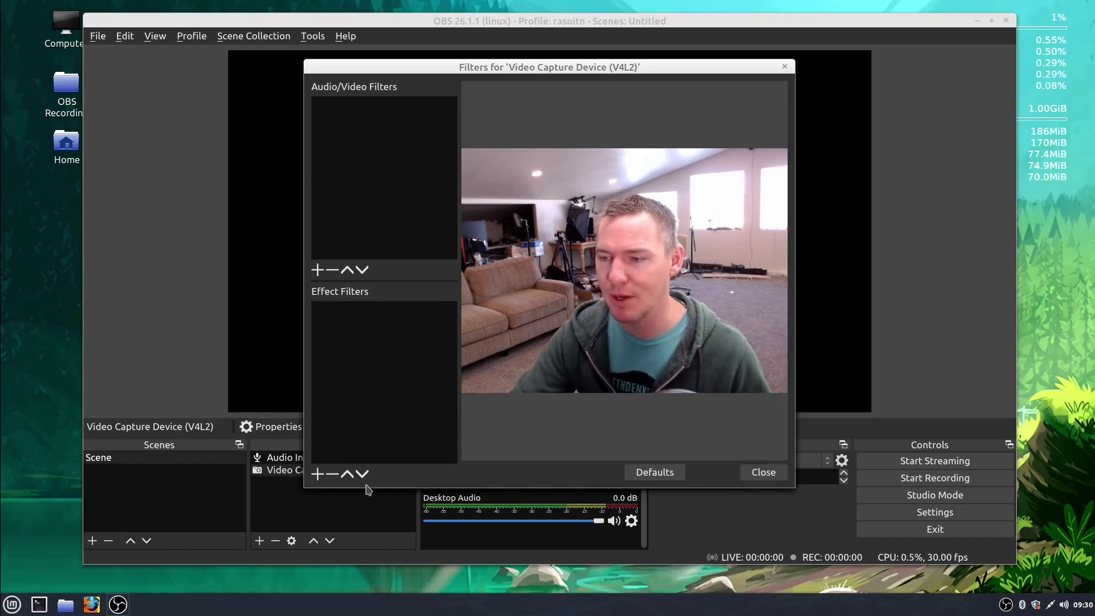
left_click(764, 473)
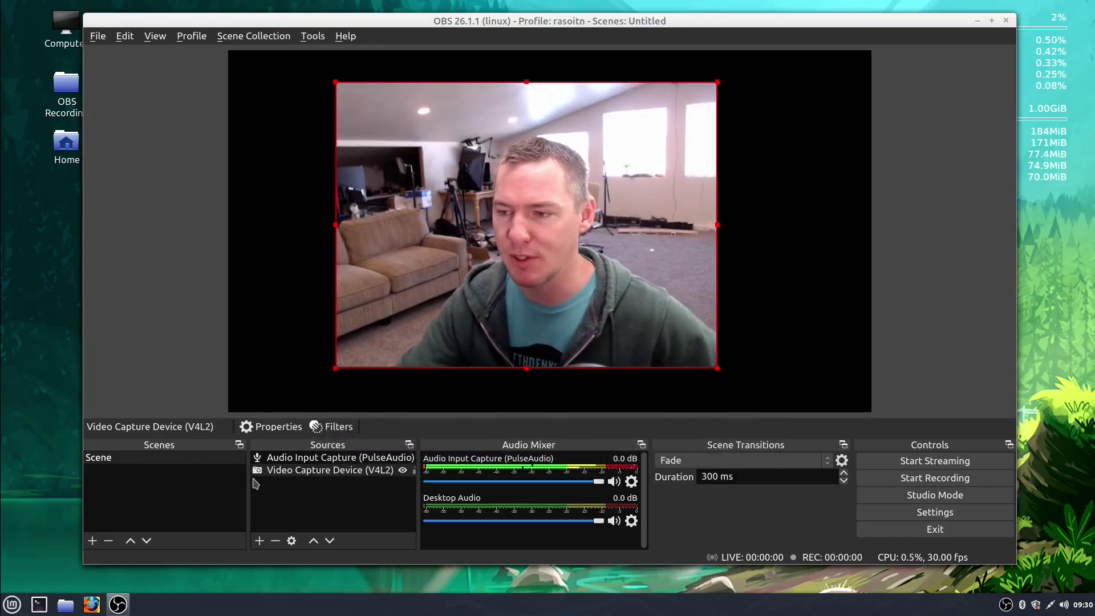